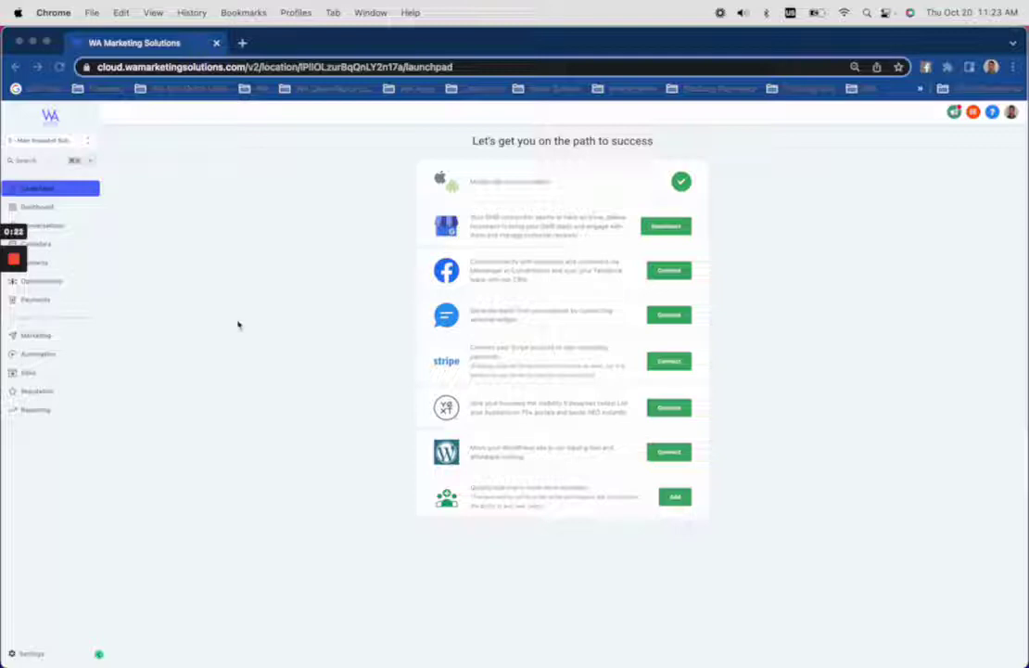
- Open the "Pre-Approval Application OptIn - Convert Buyer Leads With Your Realtors" workflow from the "6. Help Your Realtors" automation folder
click(31, 358)
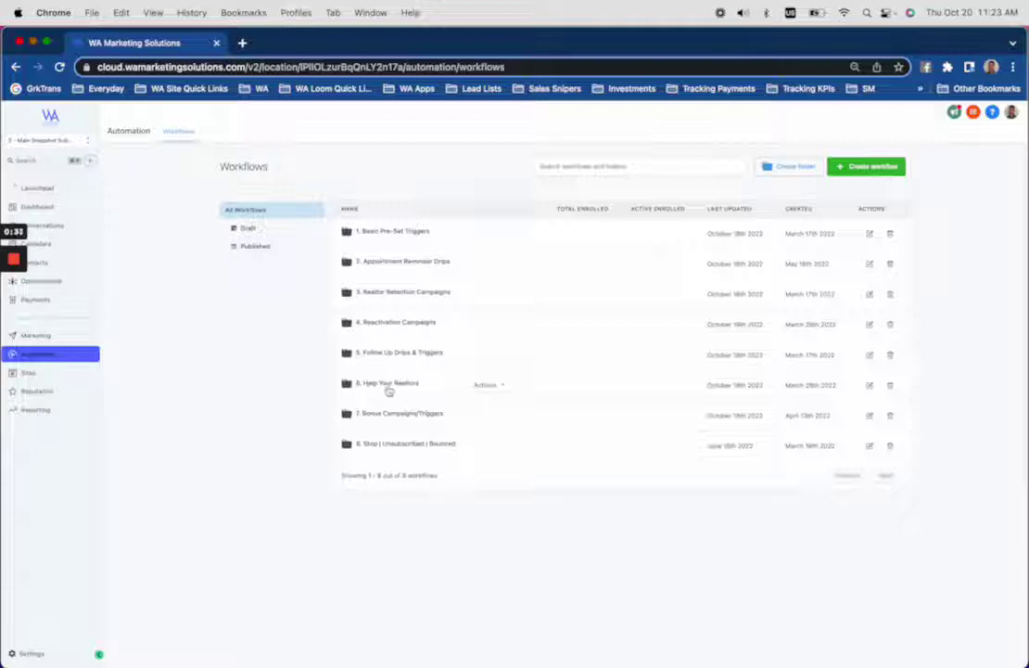
click(364, 388)
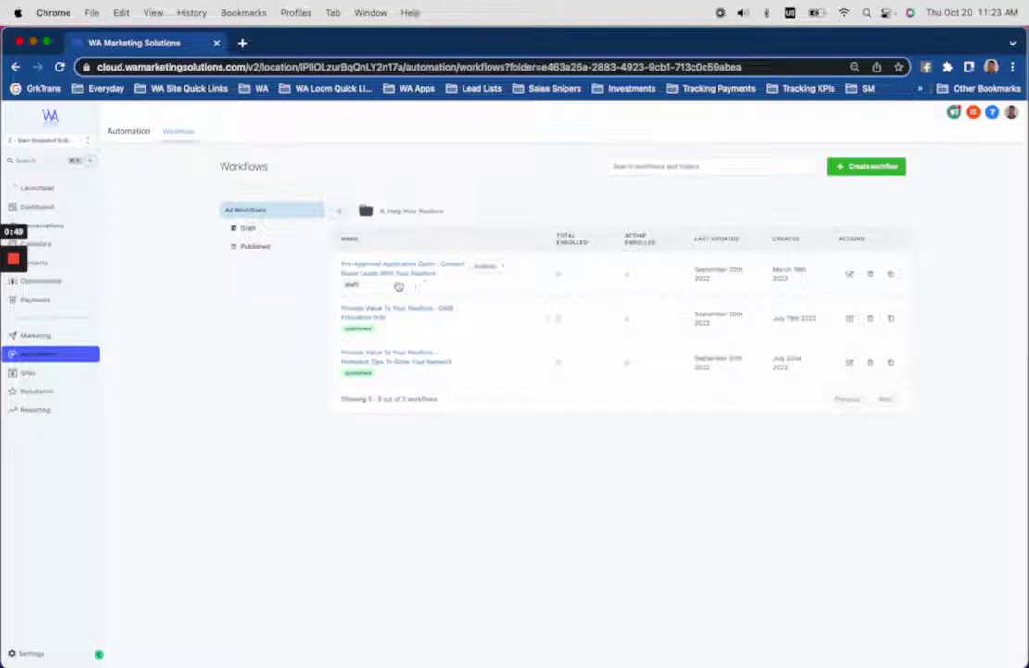
click(364, 276)
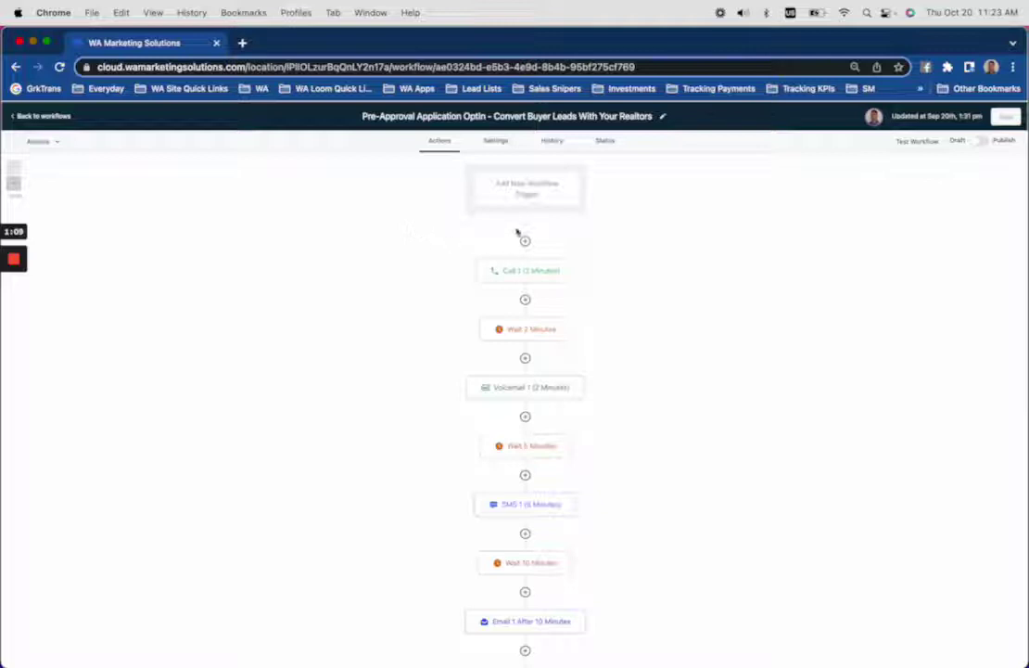
- Examine the full sequence of calls, waits, voicemails, SMS and emails in the pre-approval workflow, and return to the workflow list
scroll(500, 327, down, 2)
scroll(500, 328, down, 15)
scroll(499, 327, down, 15)
scroll(500, 327, up, 10)
scroll(499, 327, up, 15)
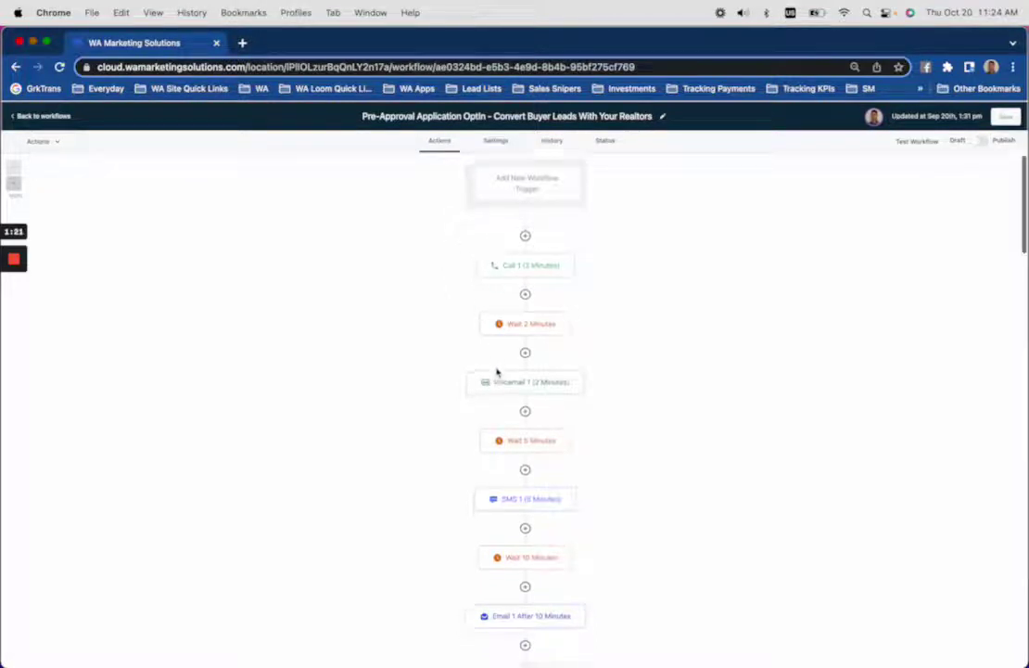
scroll(496, 371, down, 20)
scroll(496, 371, up, 20)
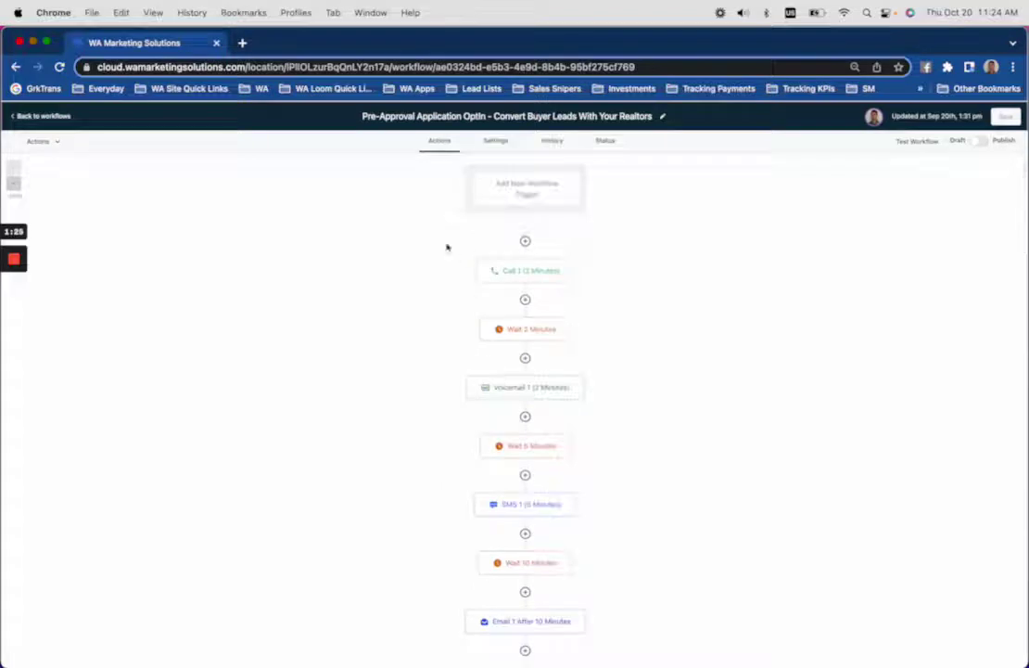
scroll(460, 467, down, 20)
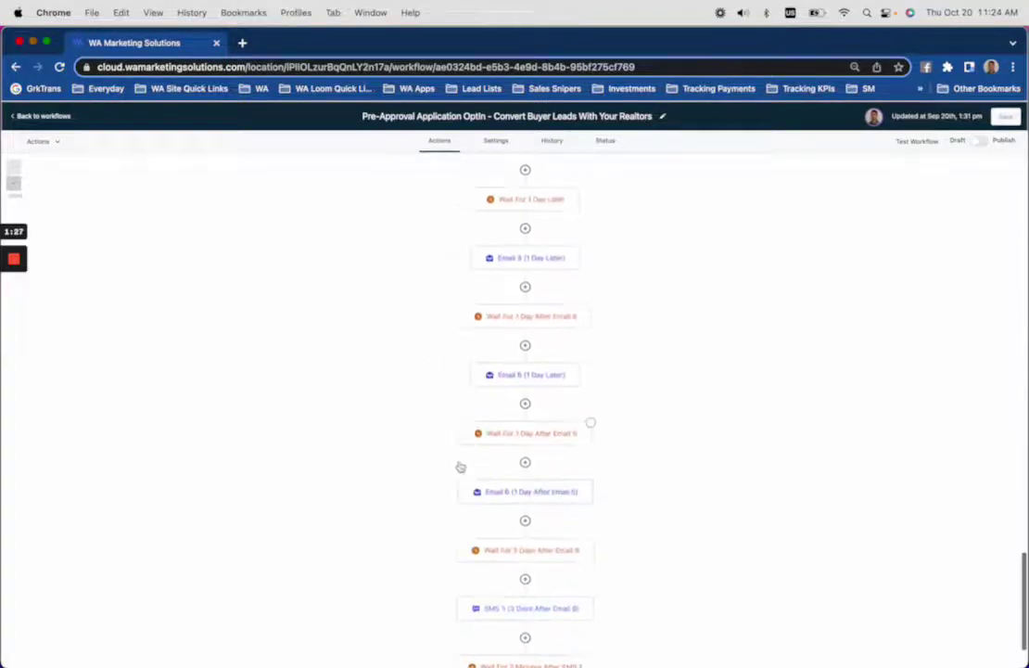
scroll(460, 467, up, 20)
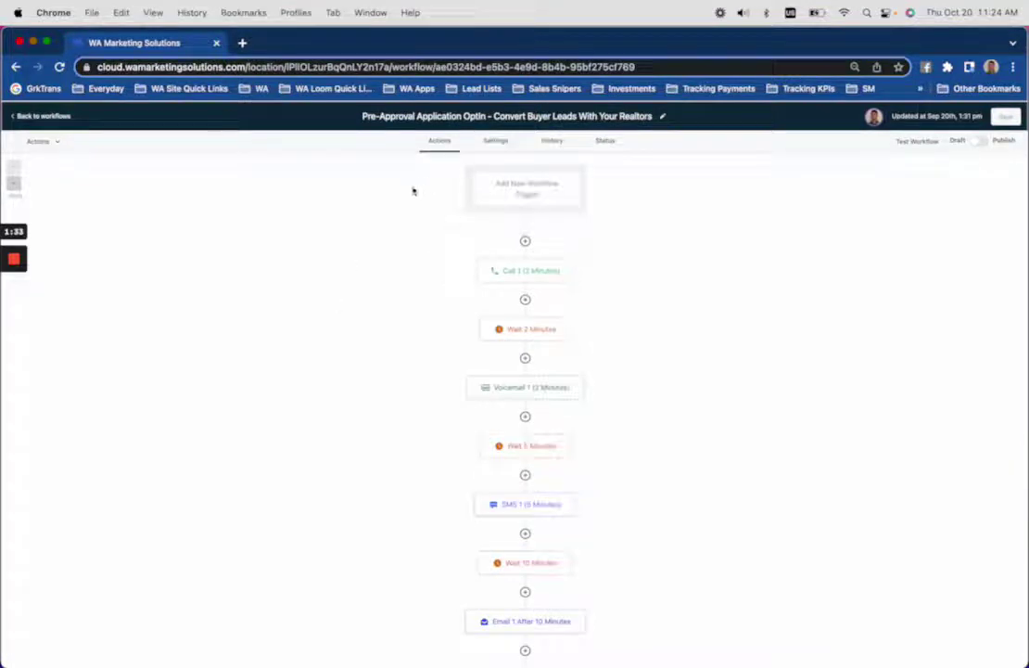
click(55, 117)
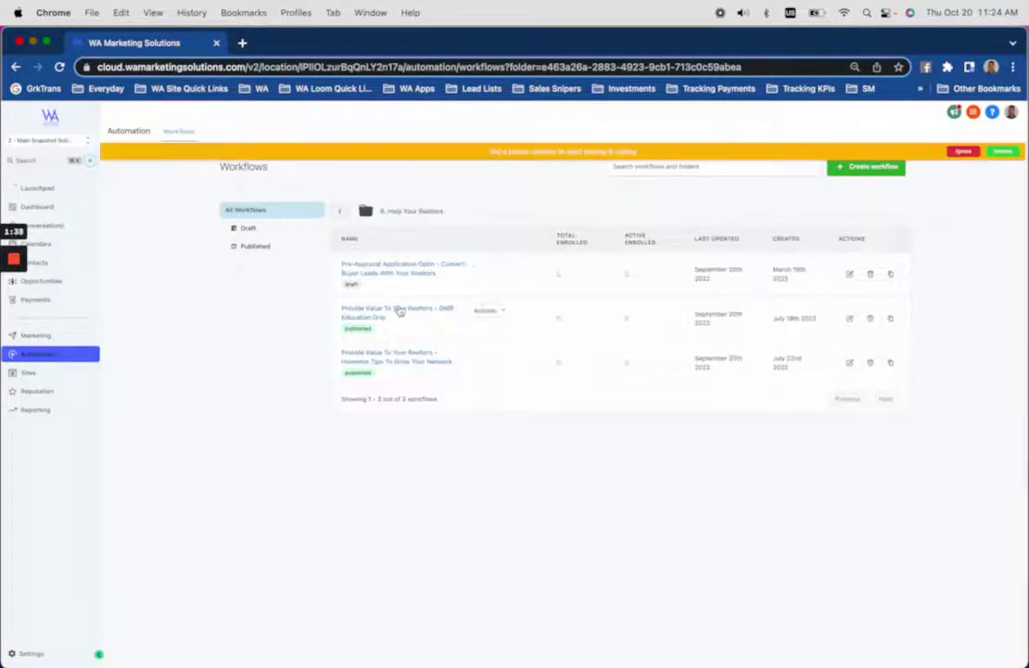
- Select the test contact in the contacts list and locate the option for adding it to a campaign or workflow
click(45, 264)
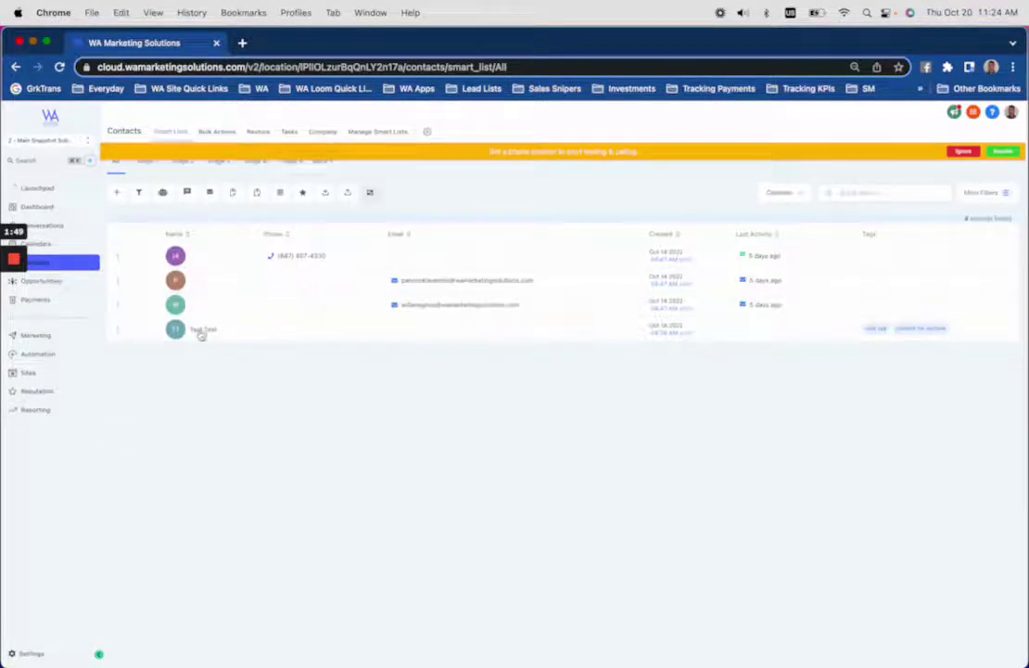
click(135, 330)
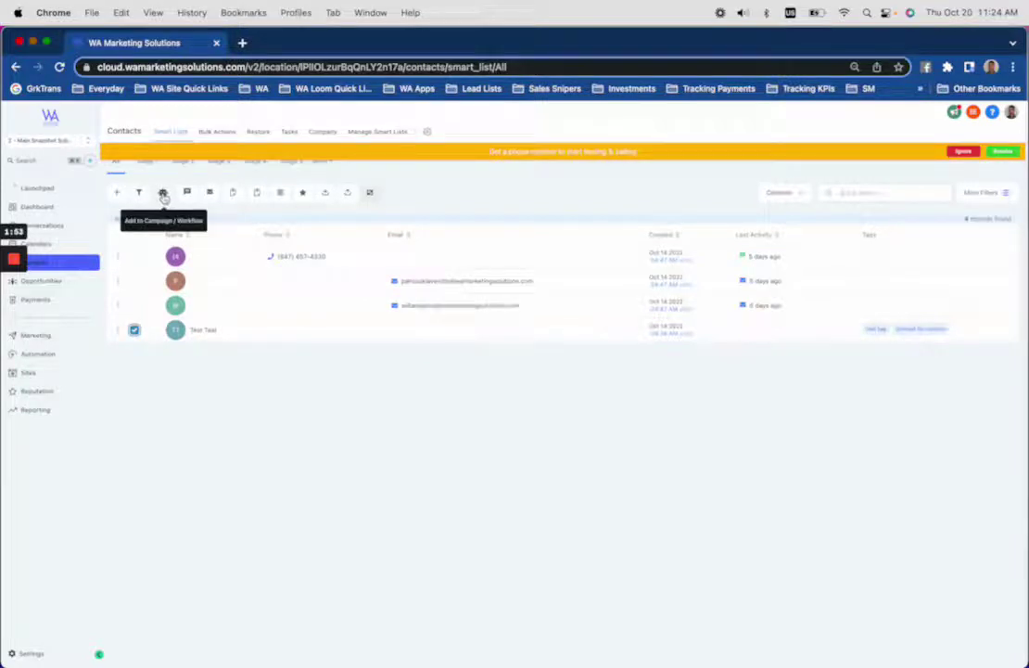
- Open the "GMB Education Drip" workflow in the "6. Help Your Realtors" folder and view its SMS 1, SMS 2 and Email for SMS 2 actions
click(37, 353)
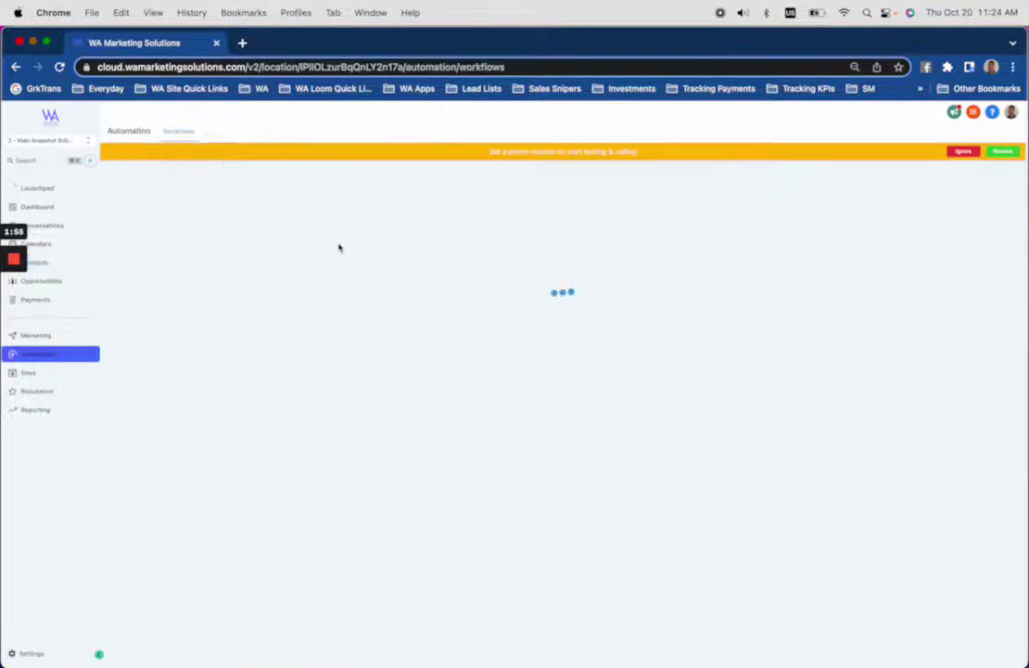
click(396, 345)
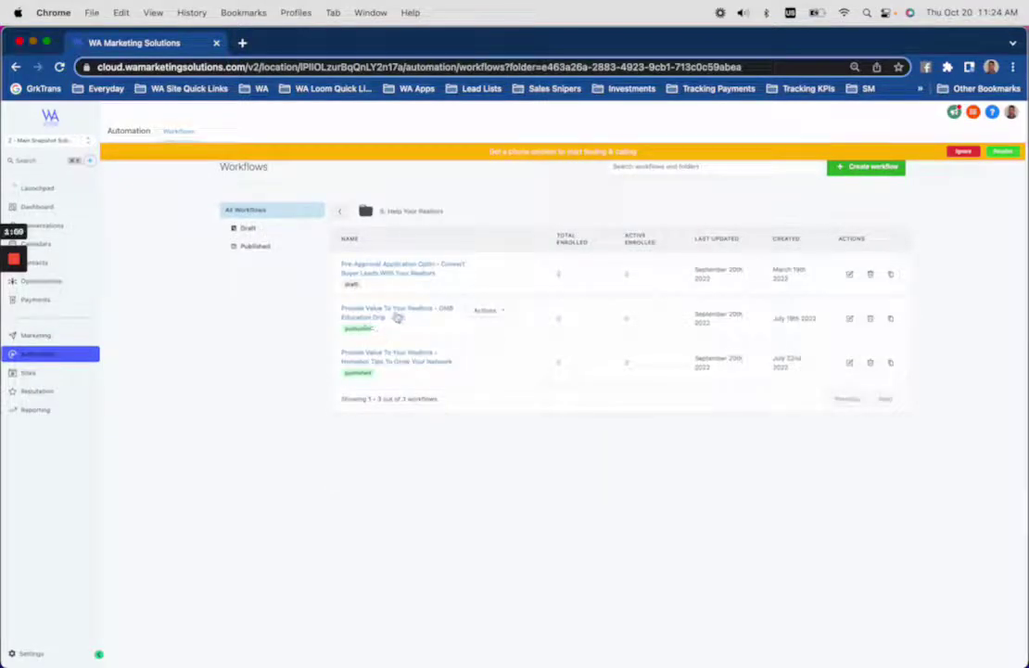
click(396, 317)
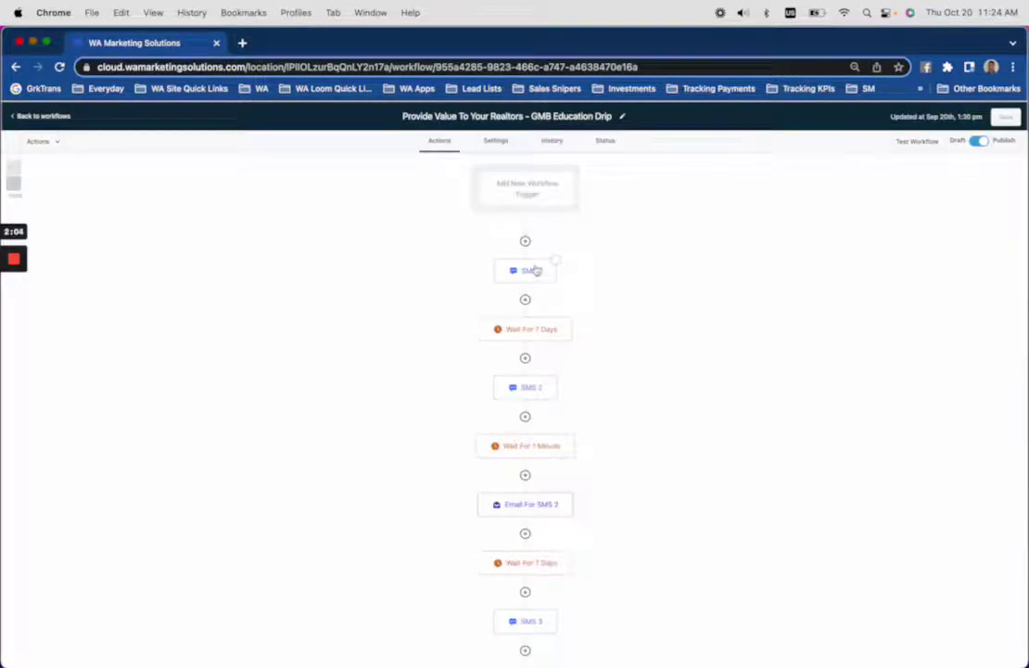
click(532, 270)
click(530, 387)
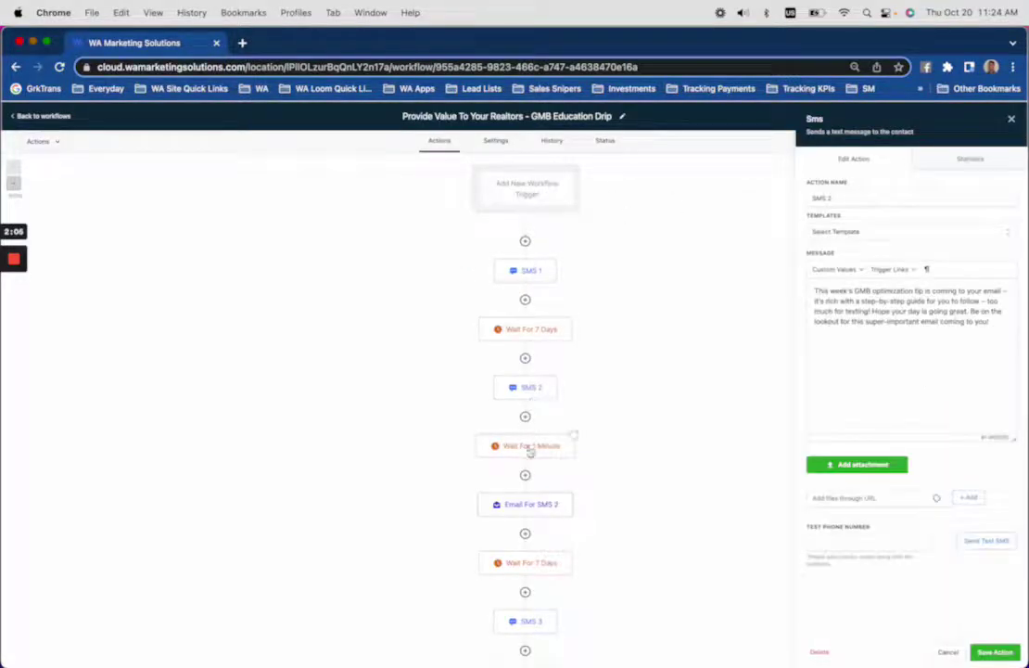
click(526, 505)
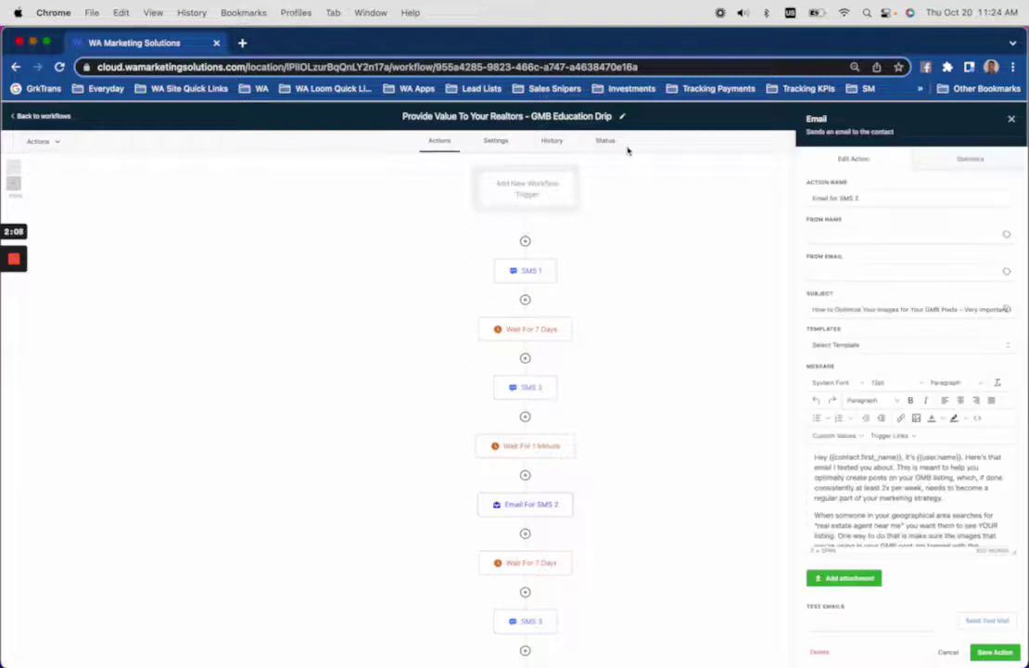
- Highlight the word "GMB" in the workflow's title
click(540, 116)
double_click(545, 116)
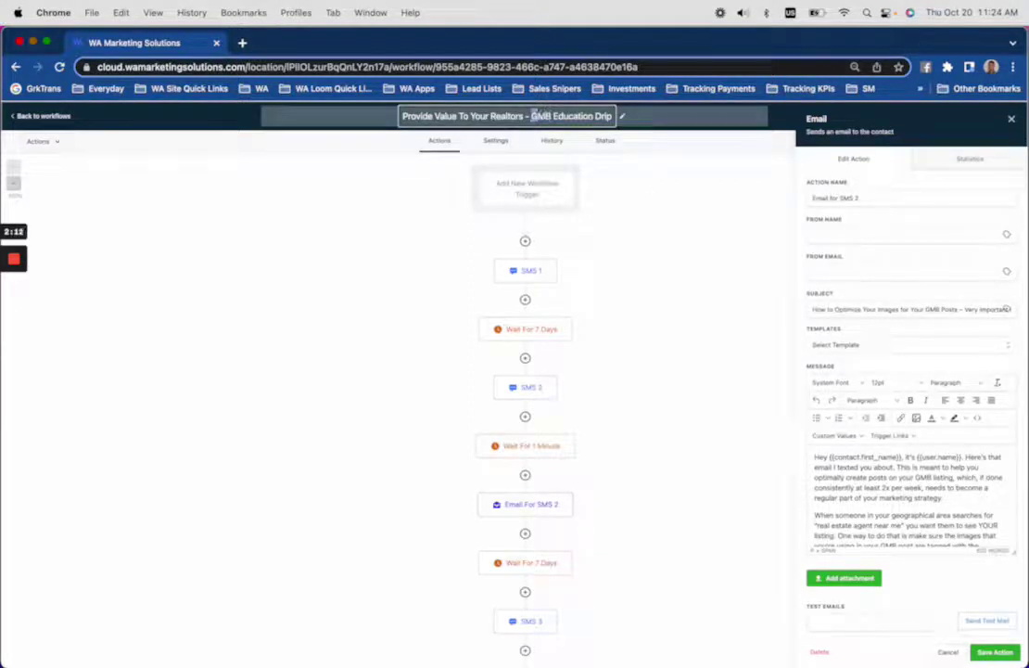
click(535, 116)
drag(533, 116, 553, 116)
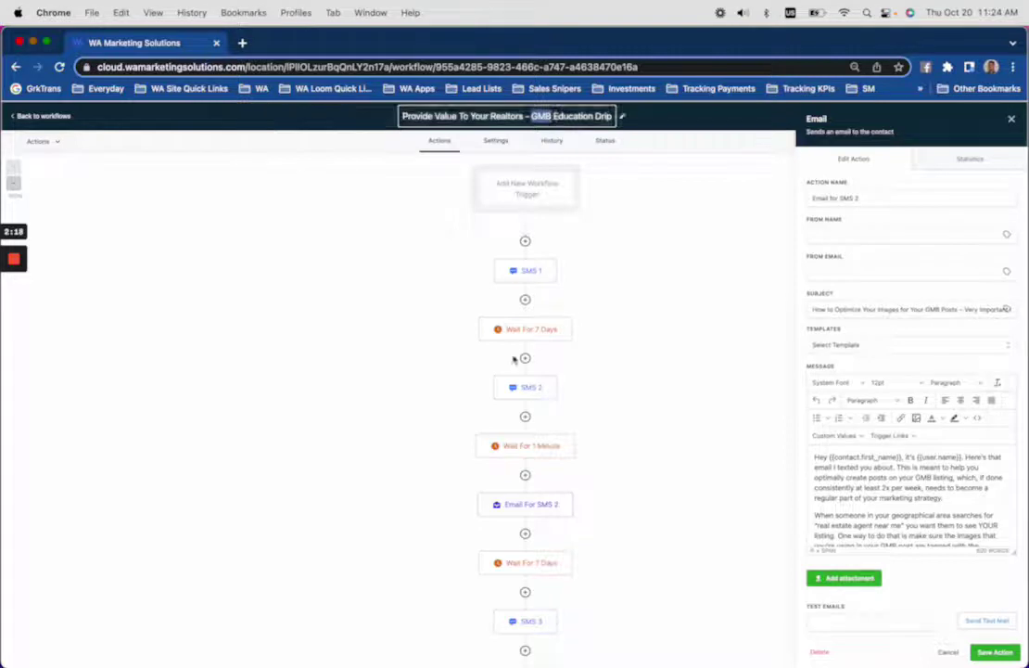
- Review SMS 2, its follow-up email and the remaining weekly SMS actions of the GMB drip, and return to the workflow list
click(537, 393)
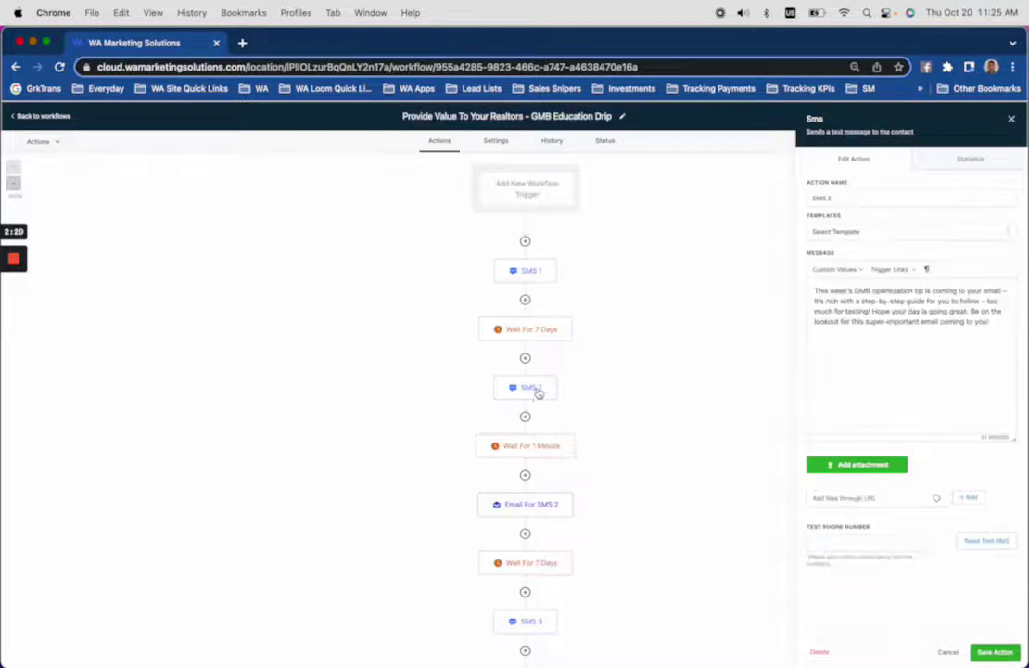
click(534, 504)
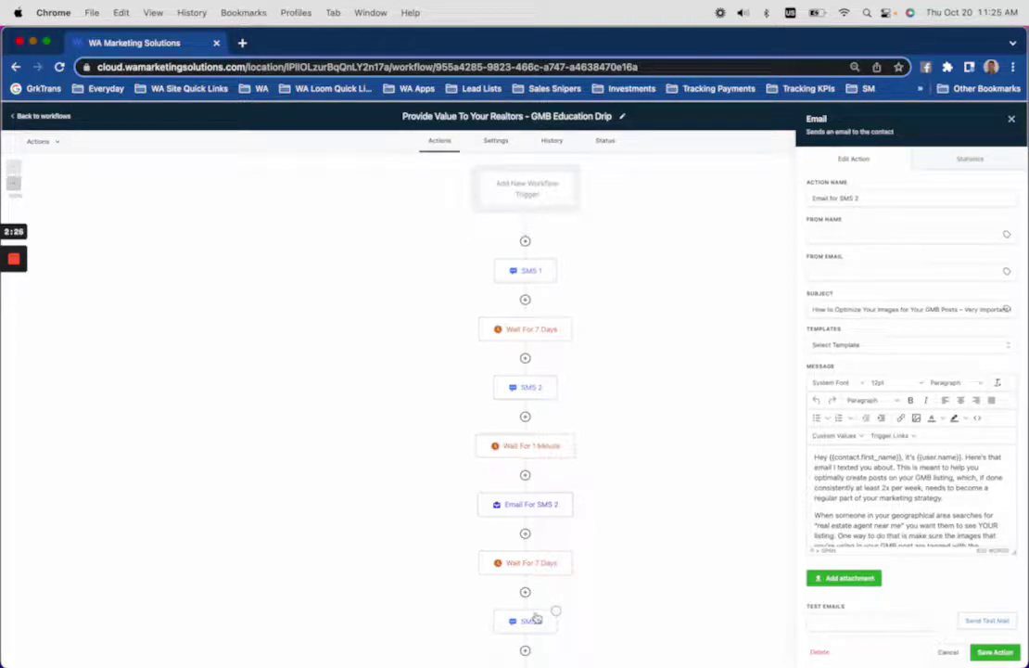
scroll(643, 491, down, 5)
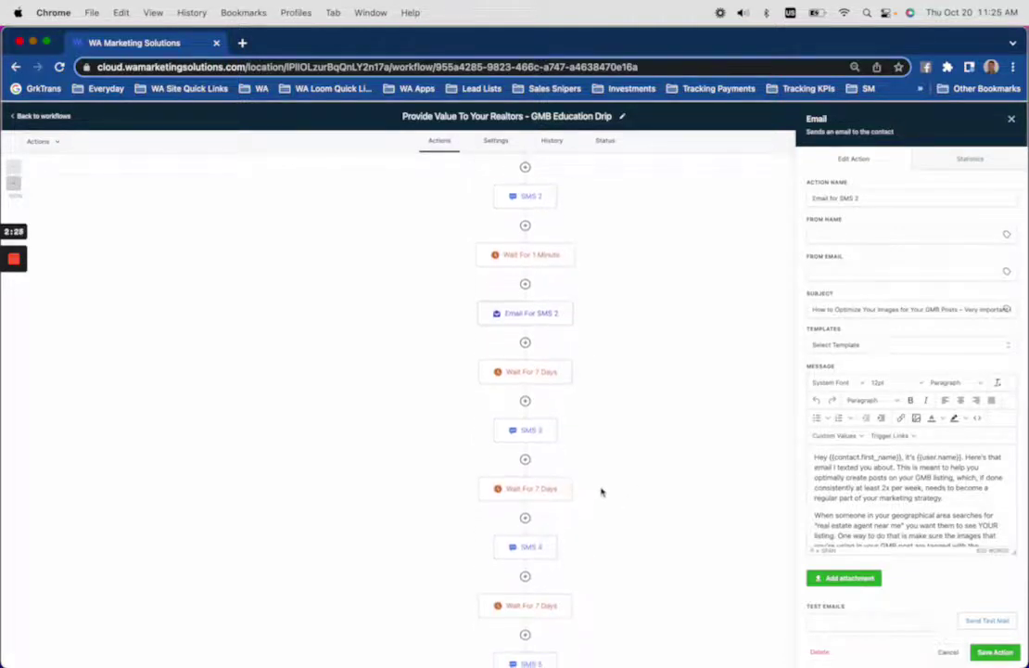
scroll(601, 491, down, 12)
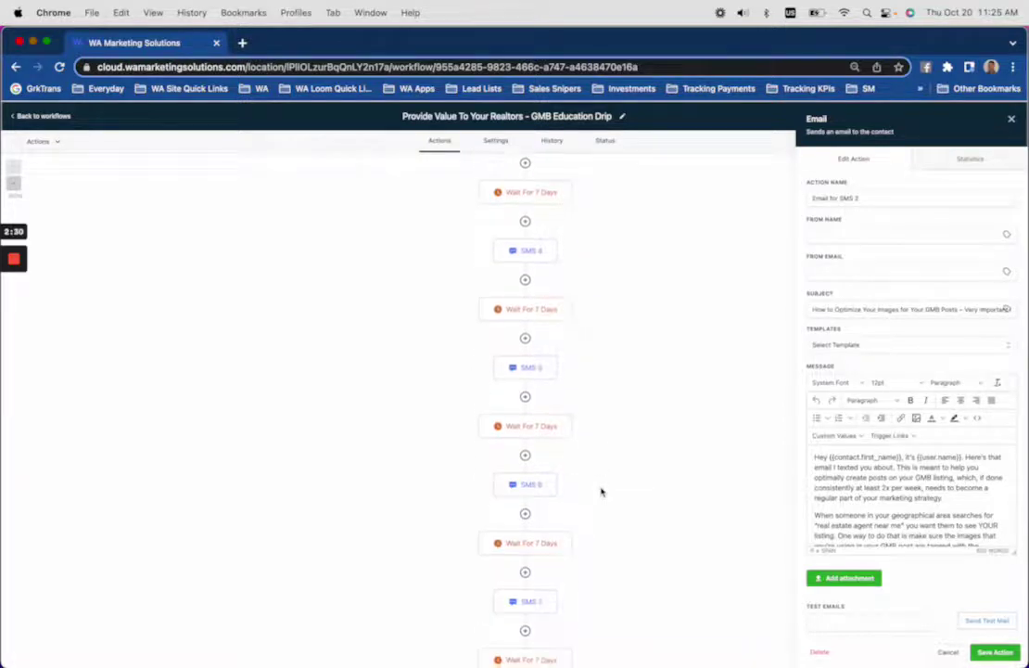
scroll(601, 492, down, 1)
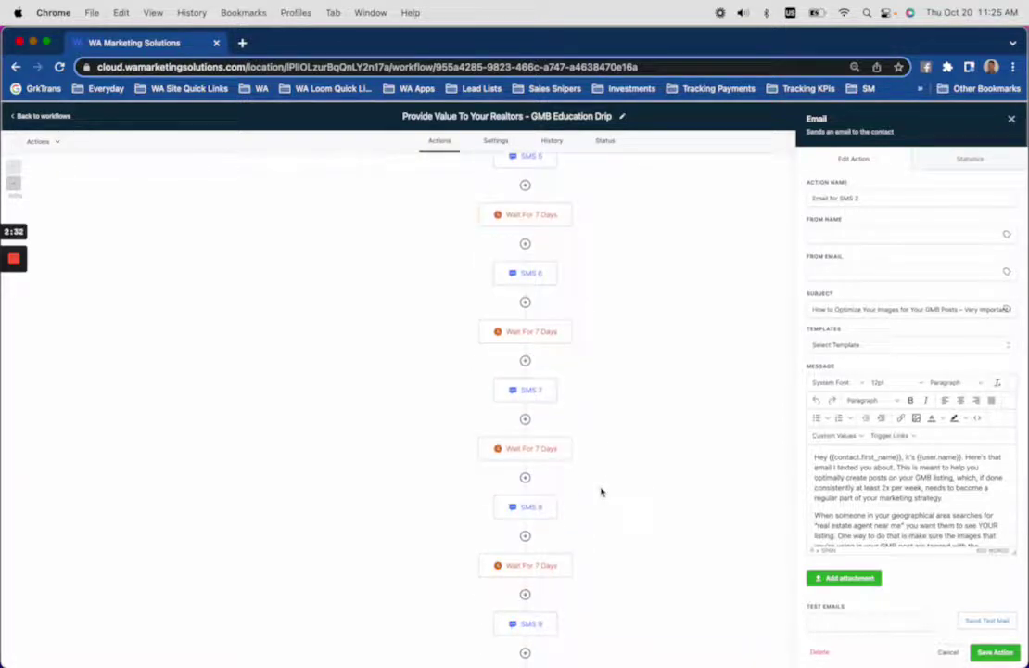
scroll(526, 631, up, 15)
click(47, 117)
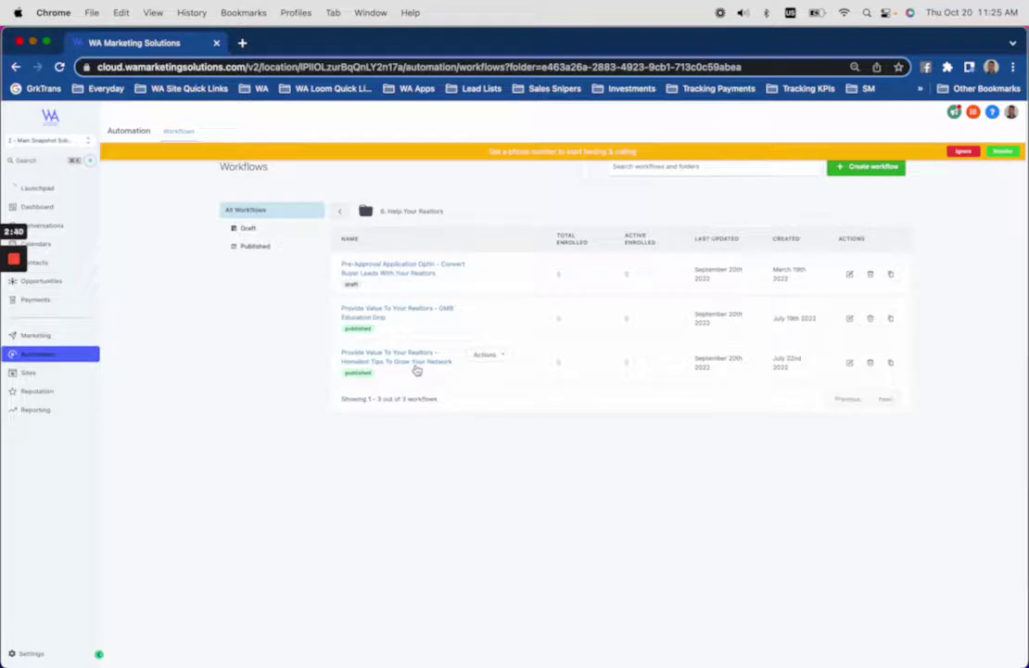
- Open the "Homebot Tips To Grow Your Network" workflow and view the messages of Homebot Tip #7 and Homebot Tip #8
click(385, 361)
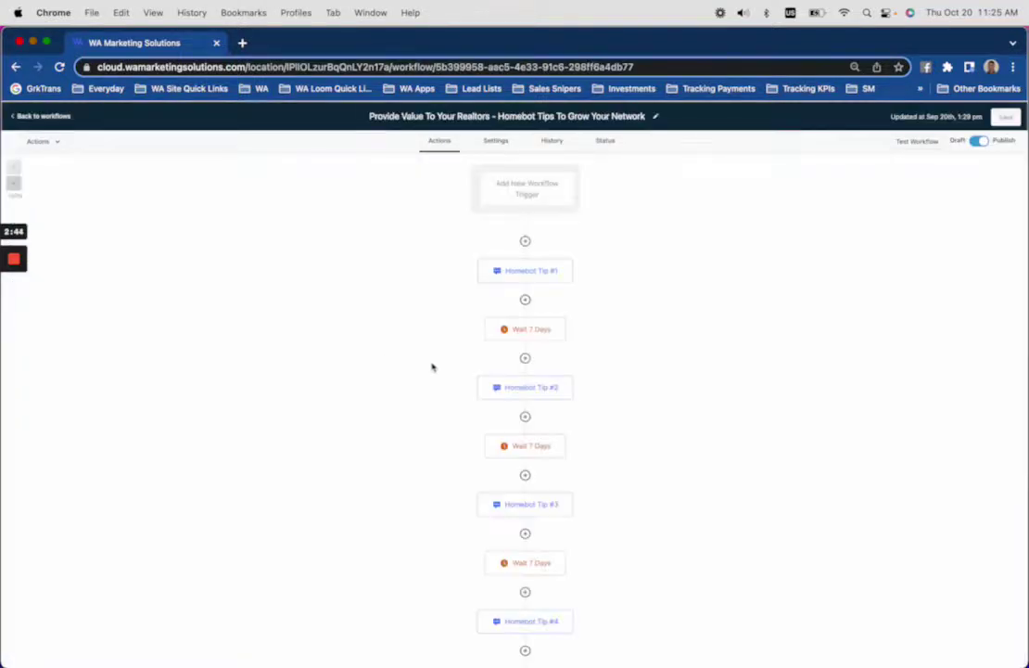
scroll(438, 385, down, 10)
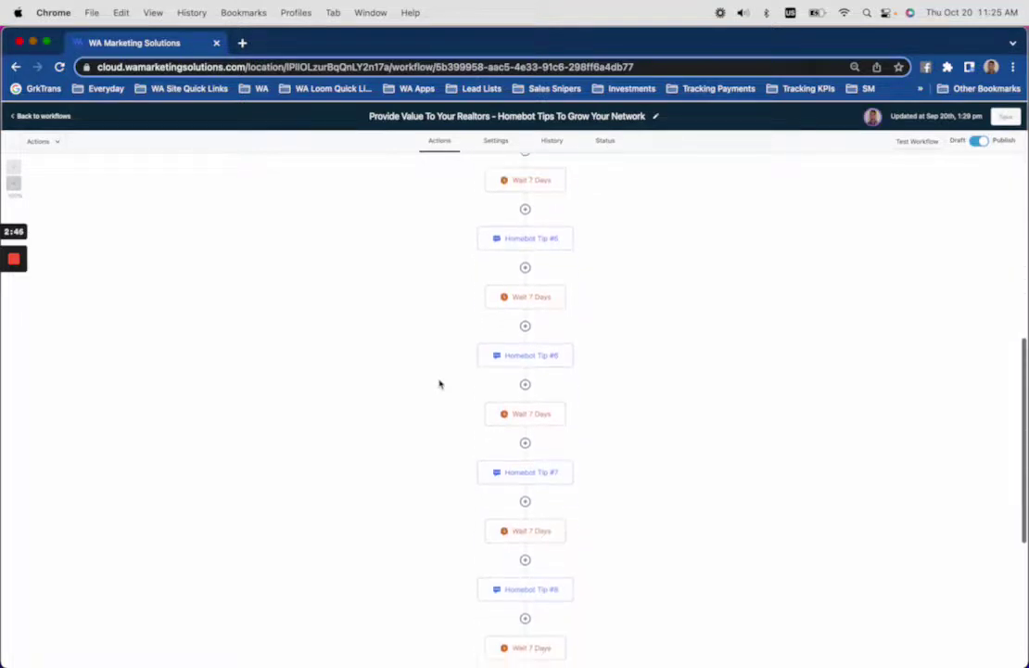
click(519, 471)
scroll(521, 475, down, 1)
scroll(517, 483, down, 1)
click(514, 495)
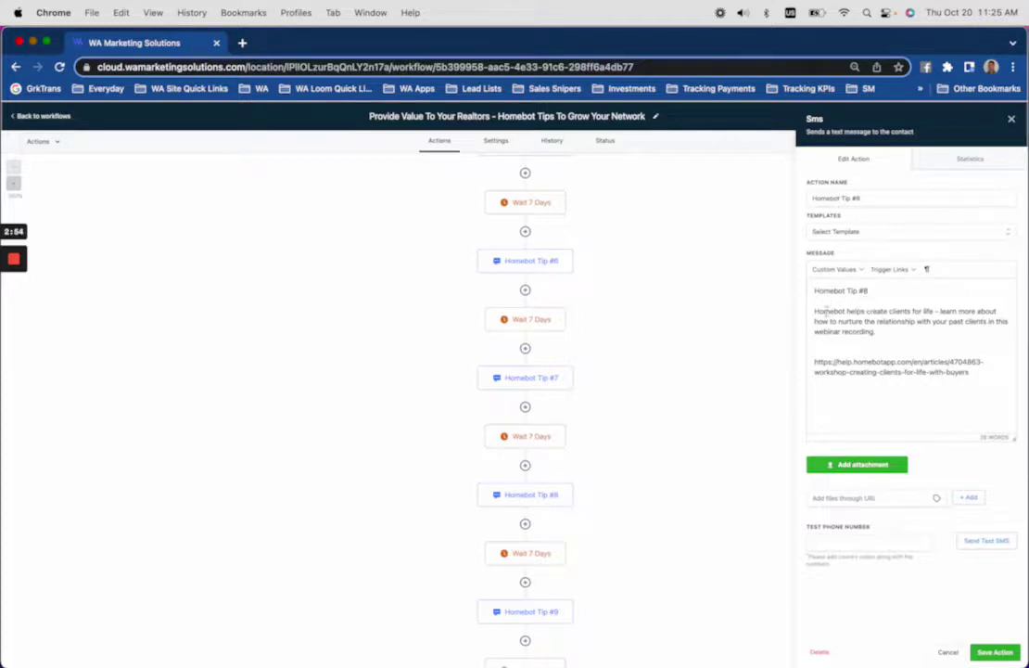
- View the messages of Homebot Tip #10 and Homebot Tip #11, and close the action details
scroll(545, 565, down, 3)
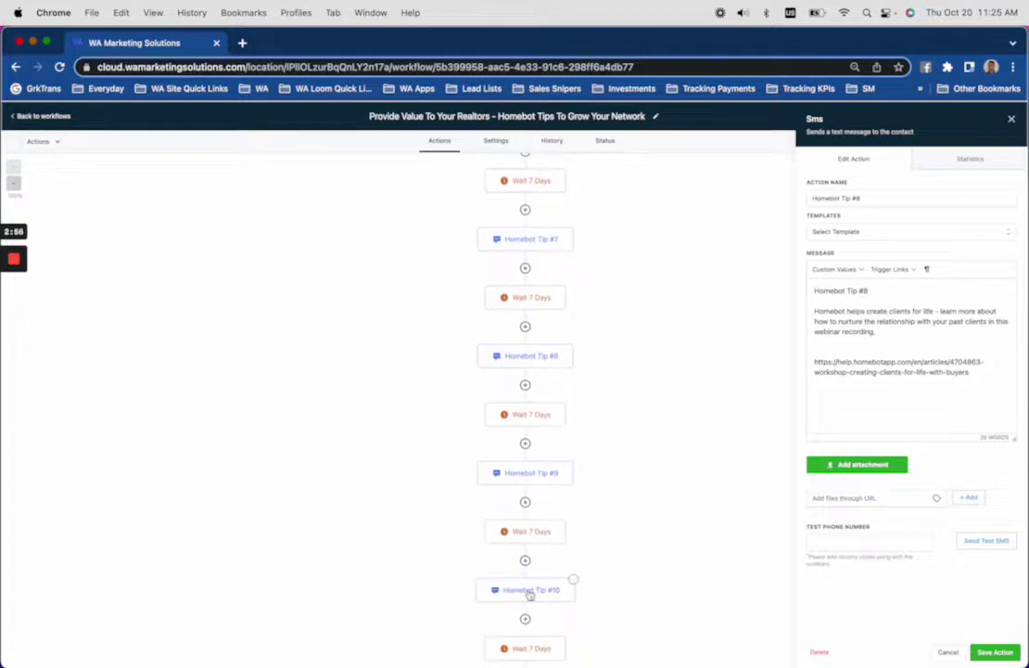
click(532, 591)
scroll(532, 593, down, 2)
click(538, 540)
scroll(540, 538, down, 2)
scroll(540, 538, up, 10)
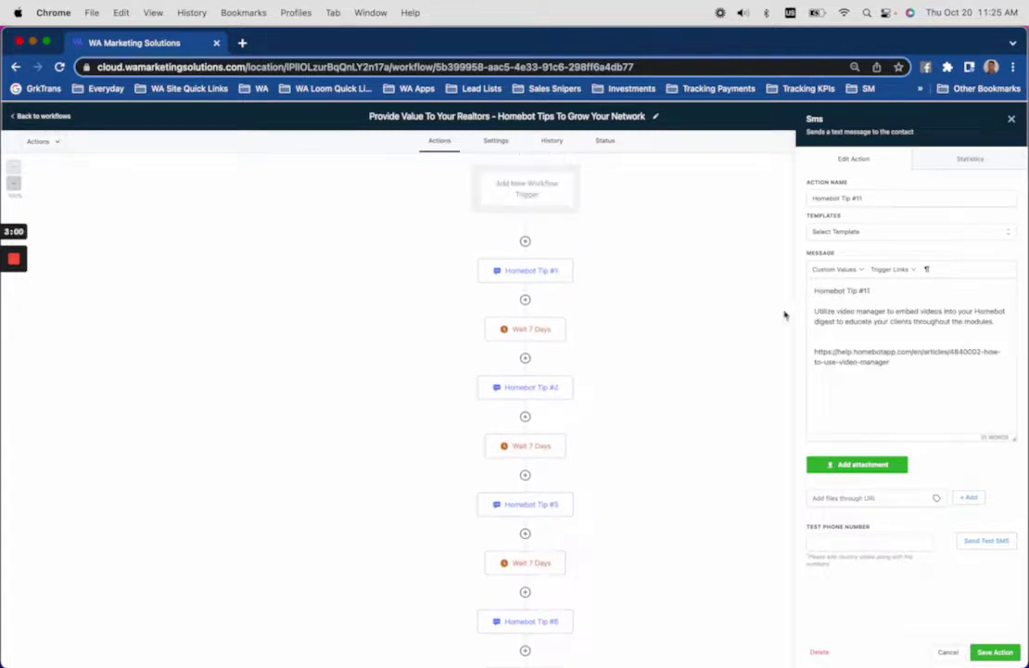
click(1011, 119)
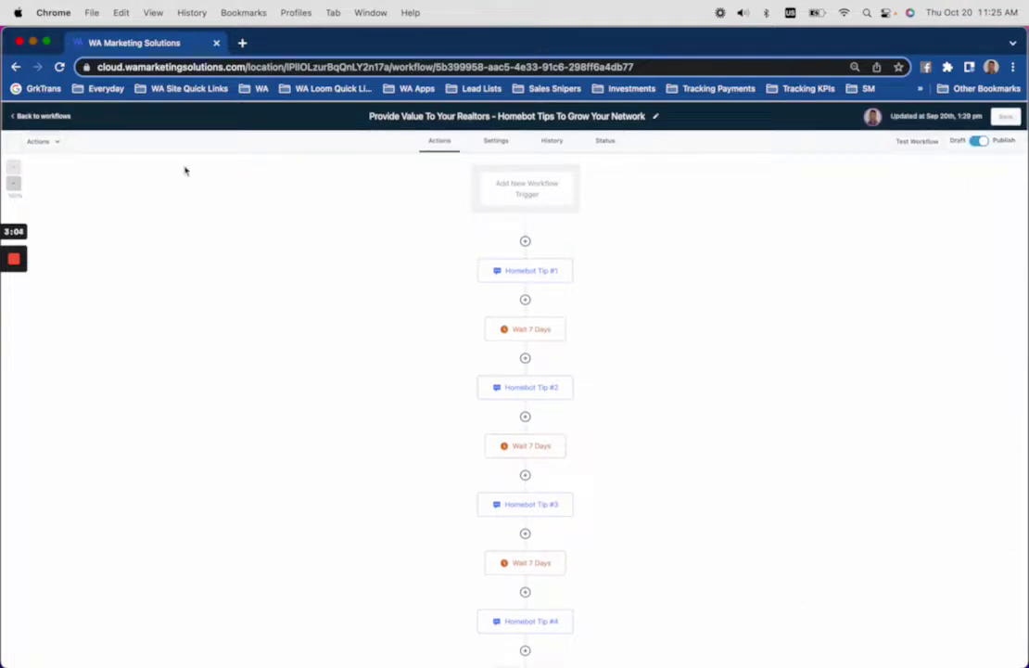
- Return to the "6. Help Your Realtors" workflow list and ignore the phone number notice
click(55, 118)
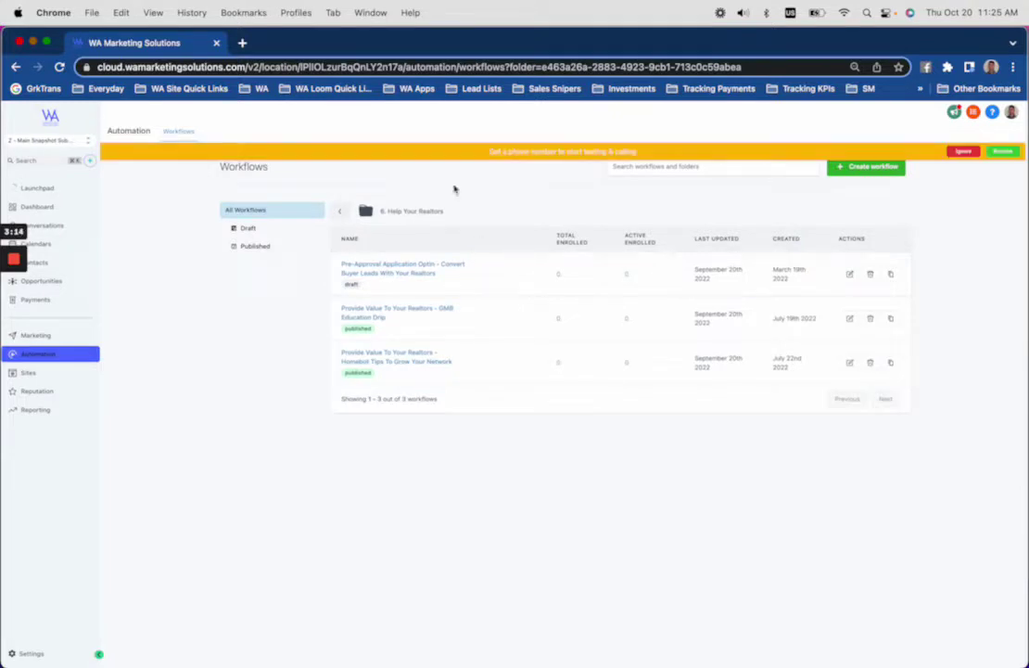
click(965, 152)
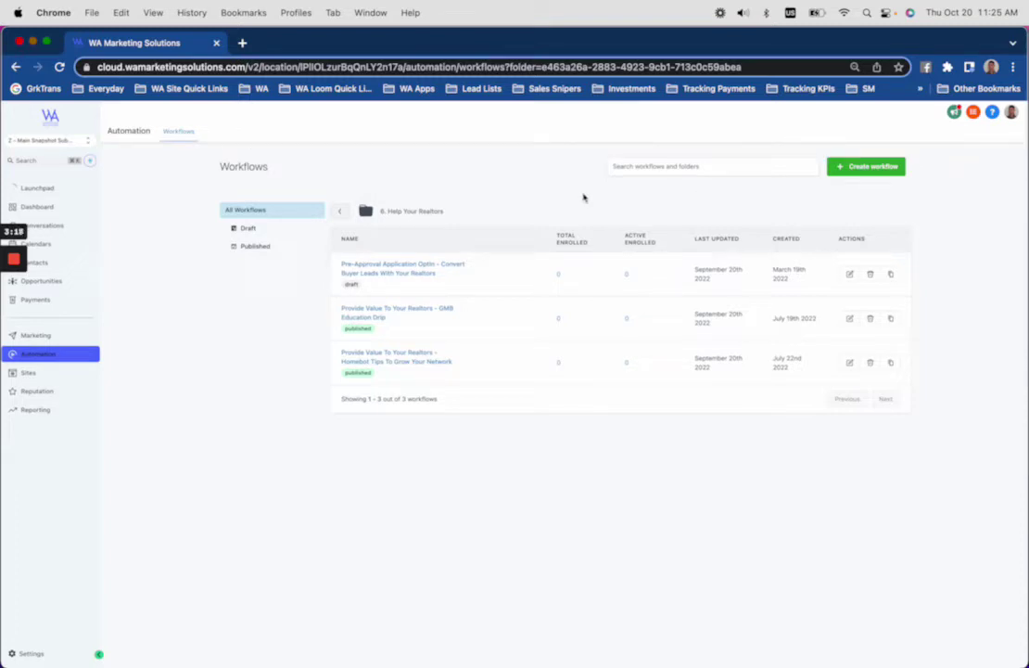